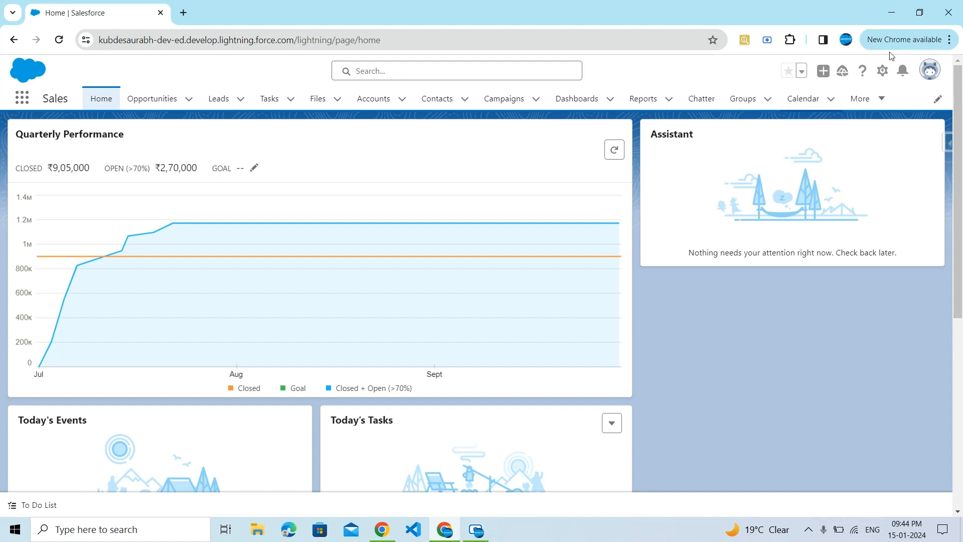
- Open Setup, search for "permis" and open the Permission Sets page
{"action": "left_click", "coordinate": [881, 74]}
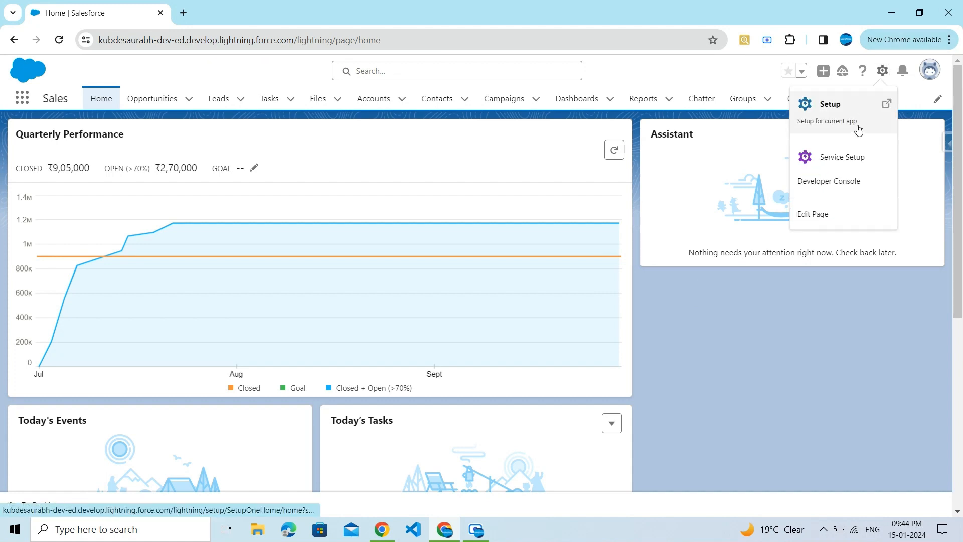
{"action": "left_click", "coordinate": [821, 121]}
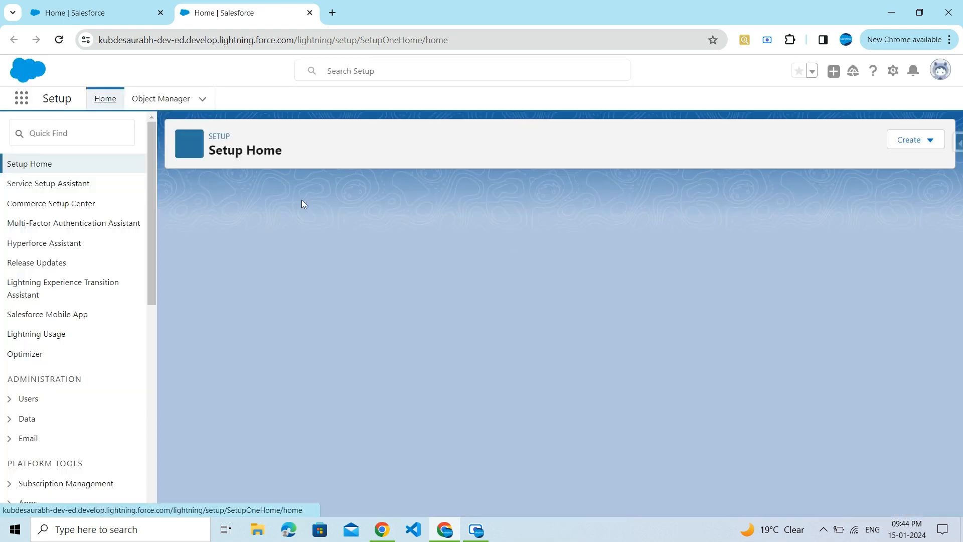
{"action": "left_click", "coordinate": [99, 135]}
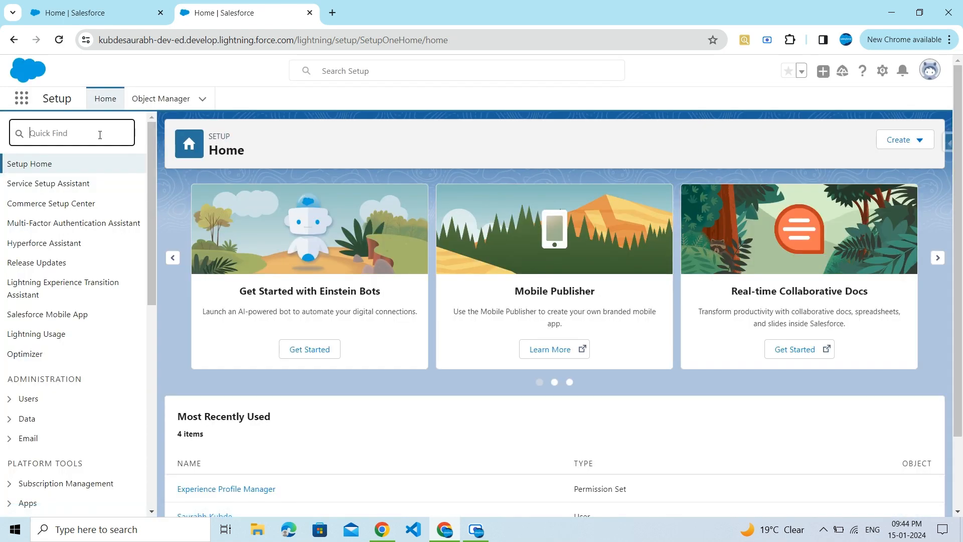
{"action": "type", "text": "pe"}
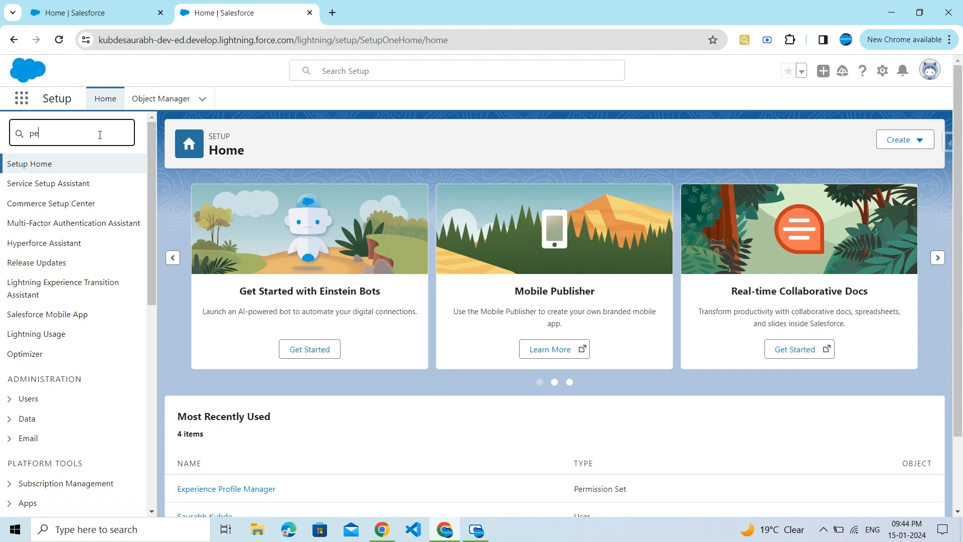
{"action": "type", "text": "rmis"}
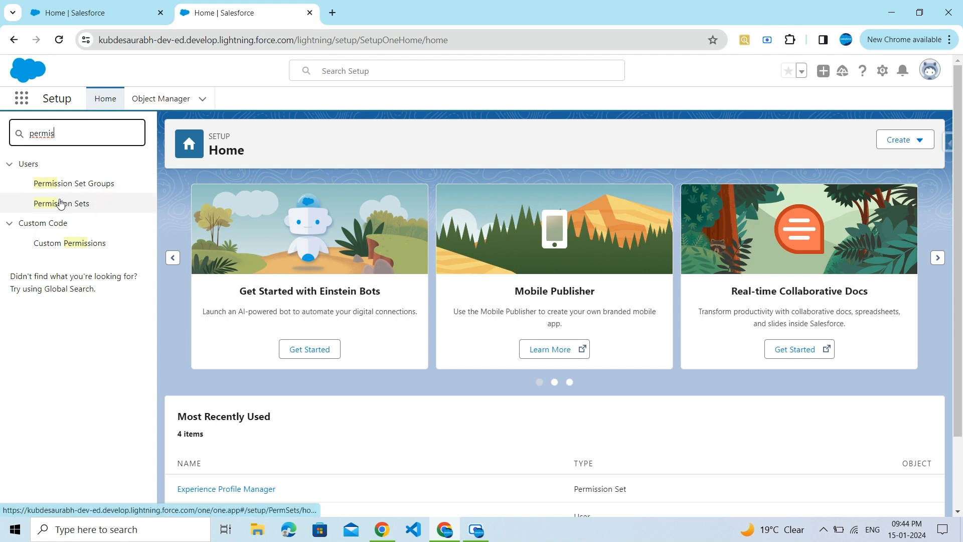
{"action": "left_click", "coordinate": [56, 208]}
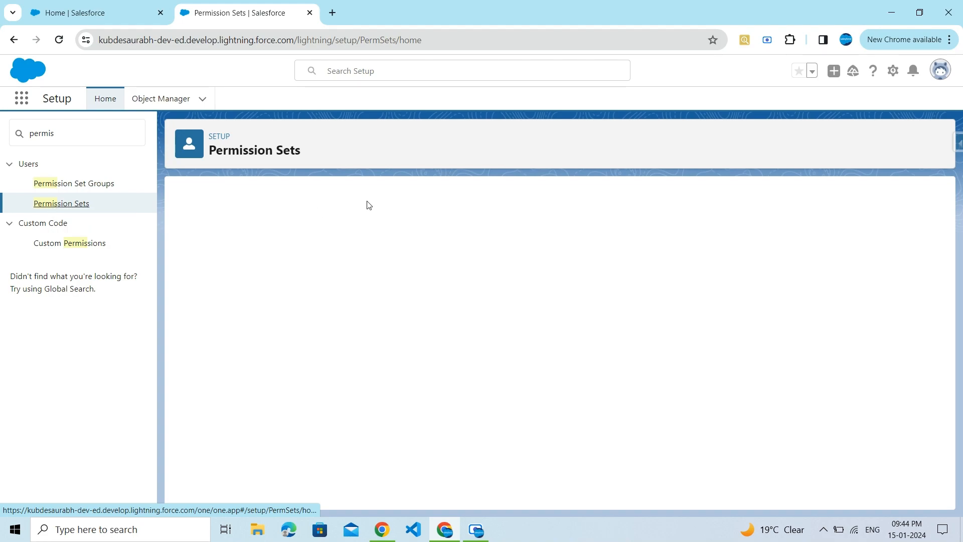
- Open the Experience Profile Manager permission set and start adding an assignment to its current assignments
{"action": "scroll", "coordinate": [345, 332], "scroll_direction": "down", "scroll_amount": 4}
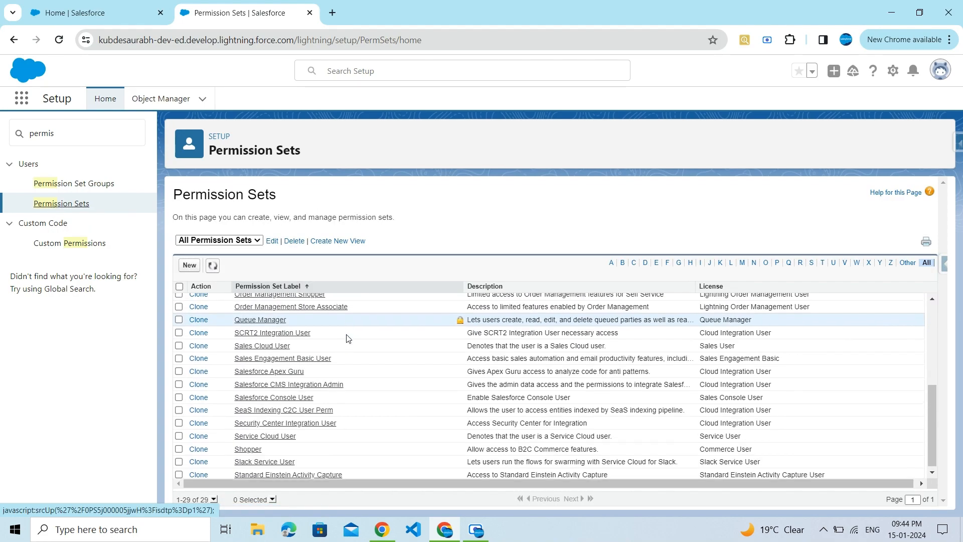
{"action": "scroll", "coordinate": [368, 367], "scroll_direction": "up", "scroll_amount": 5}
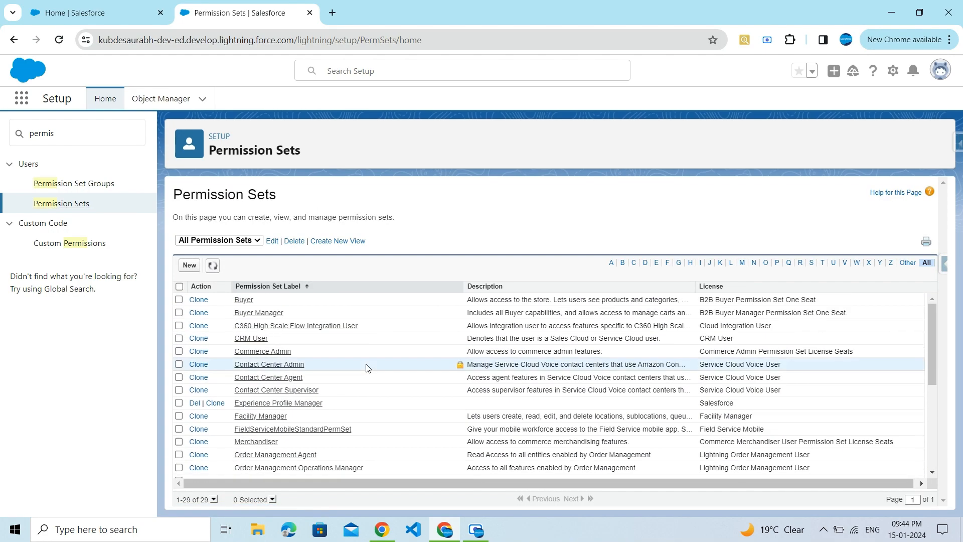
{"action": "scroll", "coordinate": [367, 367], "scroll_direction": "down", "scroll_amount": 4}
{"action": "scroll", "coordinate": [368, 368], "scroll_direction": "up", "scroll_amount": 5}
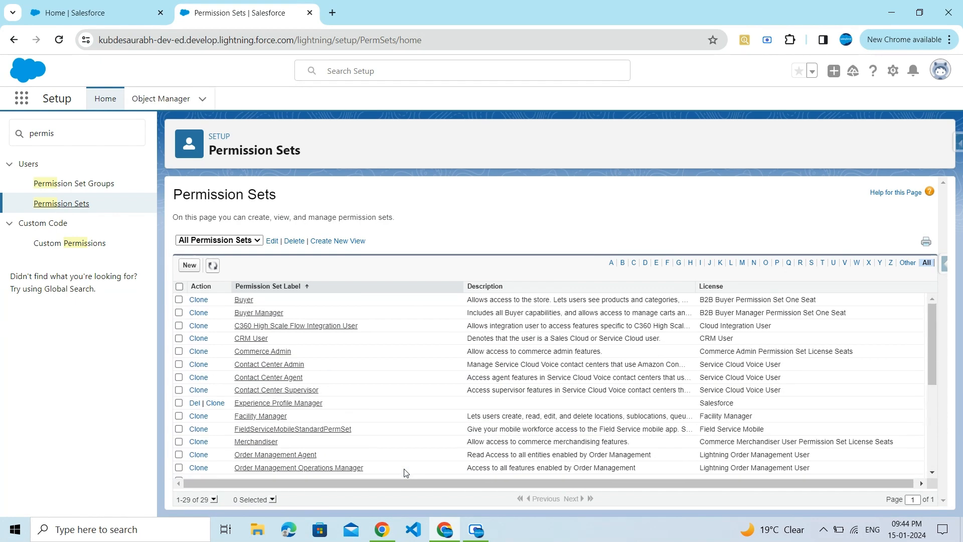
{"action": "scroll", "coordinate": [367, 388], "scroll_direction": "down", "scroll_amount": 4}
{"action": "scroll", "coordinate": [366, 387], "scroll_direction": "up", "scroll_amount": 5}
{"action": "left_click", "coordinate": [296, 403]}
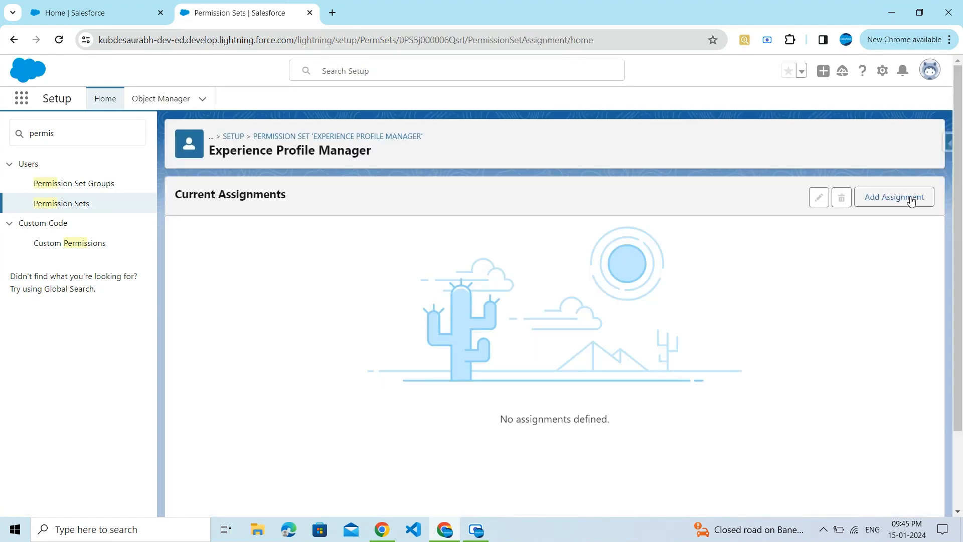
{"action": "left_click", "coordinate": [886, 195]}
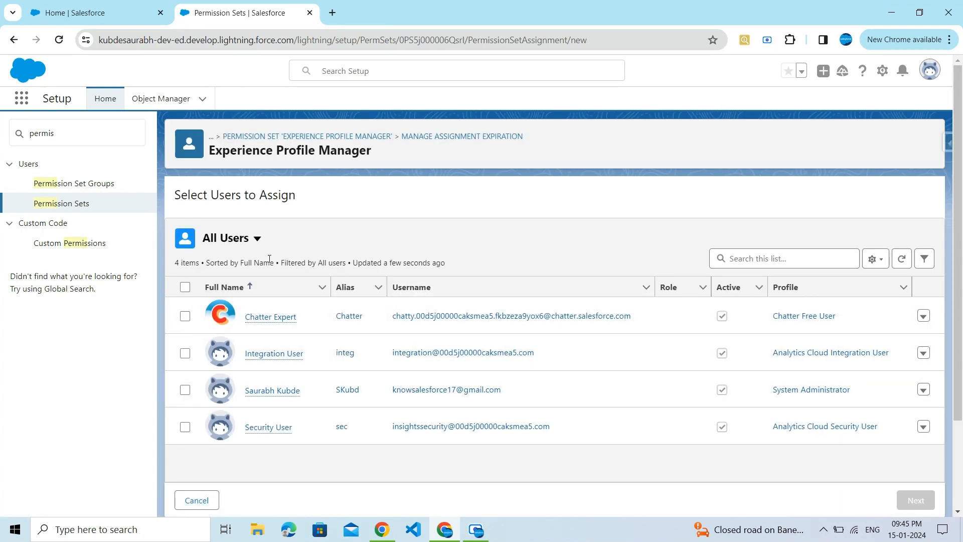
- Review the assignable users in the Active Users, Admin Users and Recently Viewed list views, and return to All Users
{"action": "left_click", "coordinate": [249, 241]}
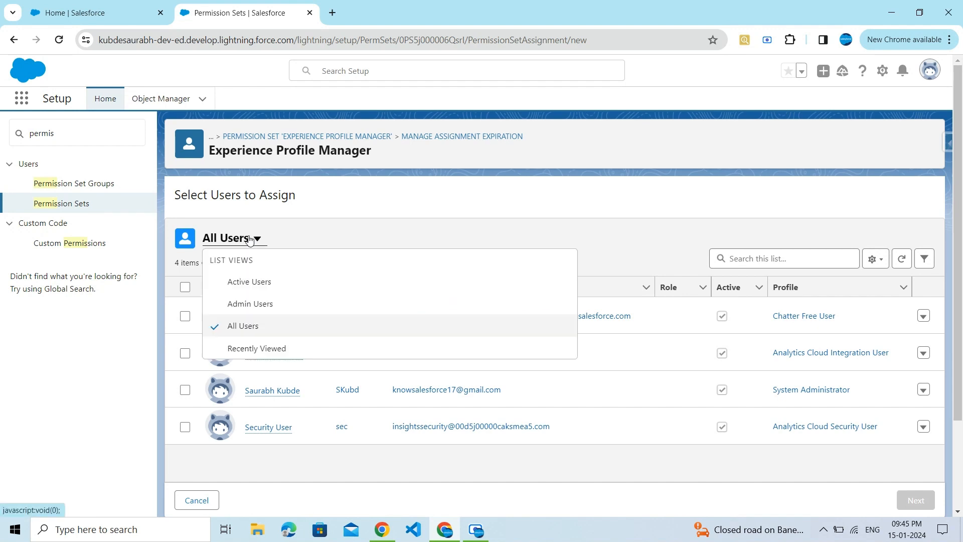
{"action": "left_click", "coordinate": [256, 283]}
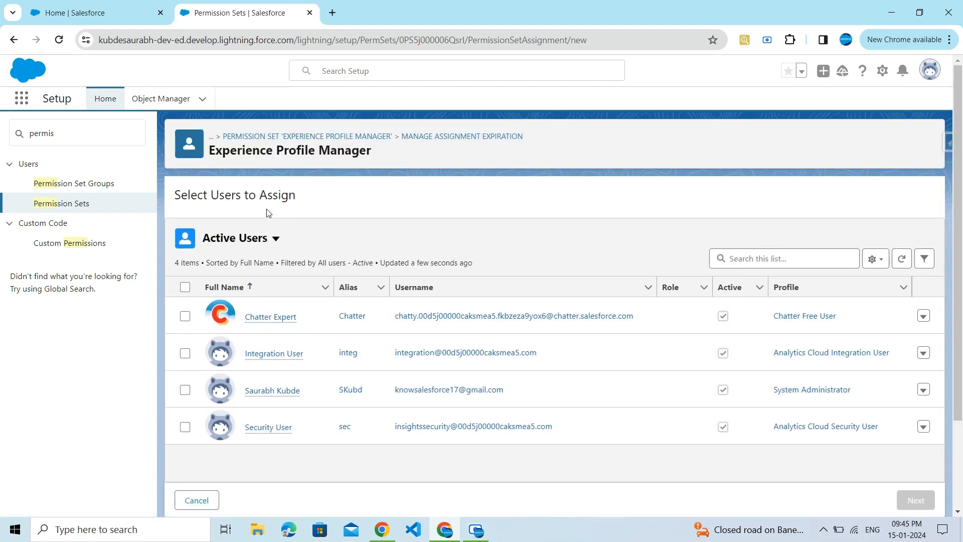
{"action": "left_click", "coordinate": [275, 238]}
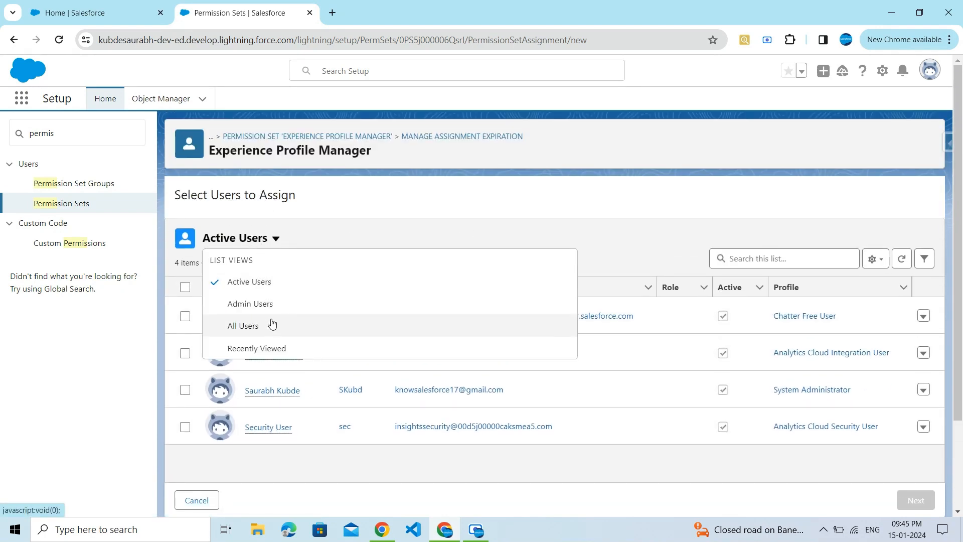
{"action": "left_click", "coordinate": [266, 305]}
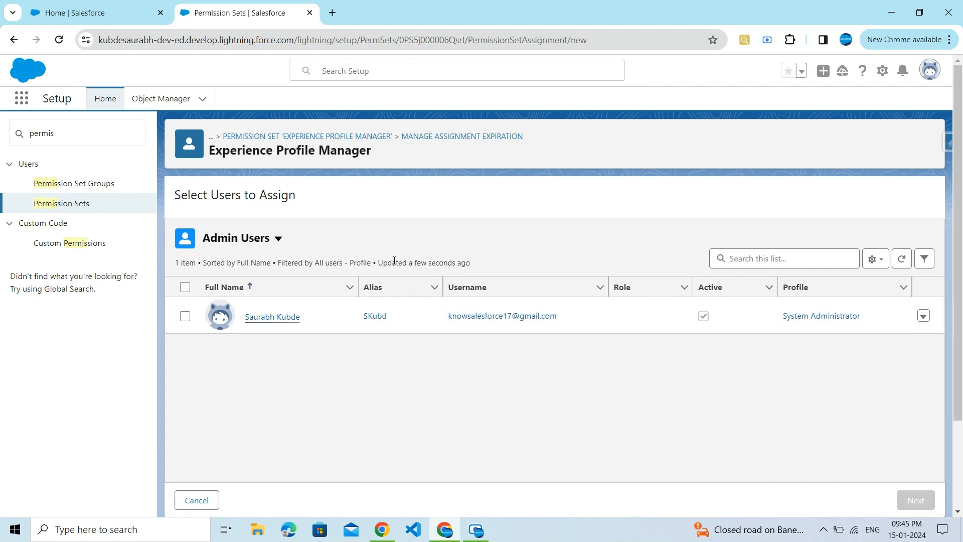
{"action": "left_click", "coordinate": [278, 239]}
{"action": "left_click", "coordinate": [273, 326]}
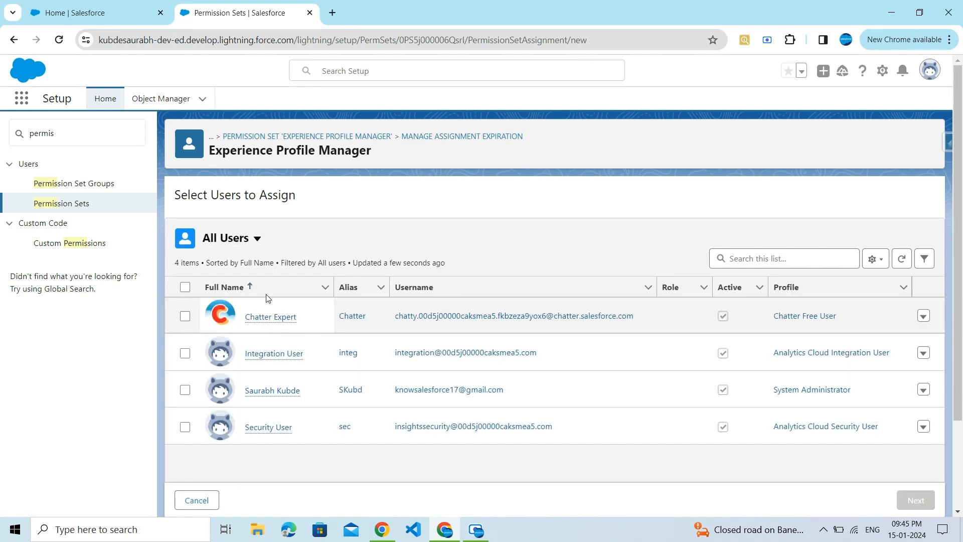
{"action": "left_click", "coordinate": [253, 239]}
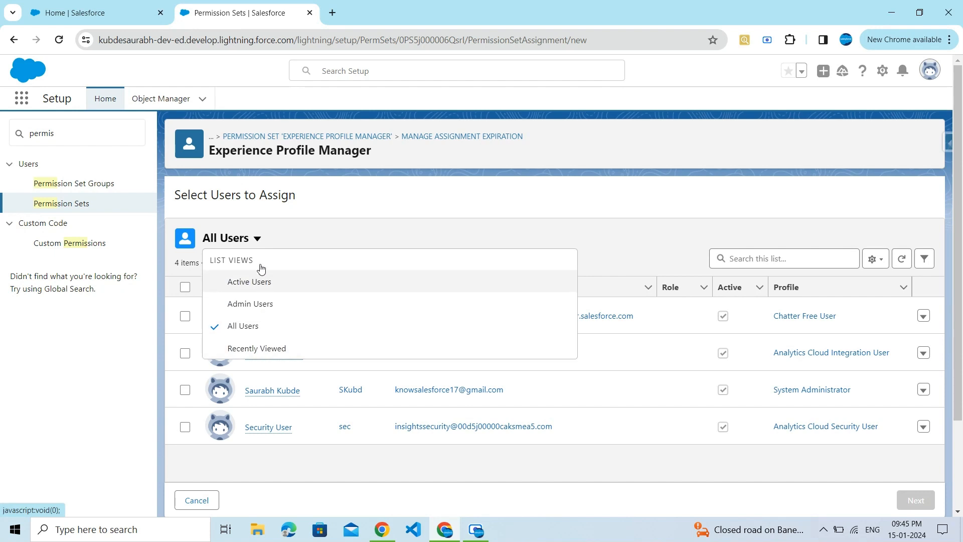
{"action": "left_click", "coordinate": [255, 239]}
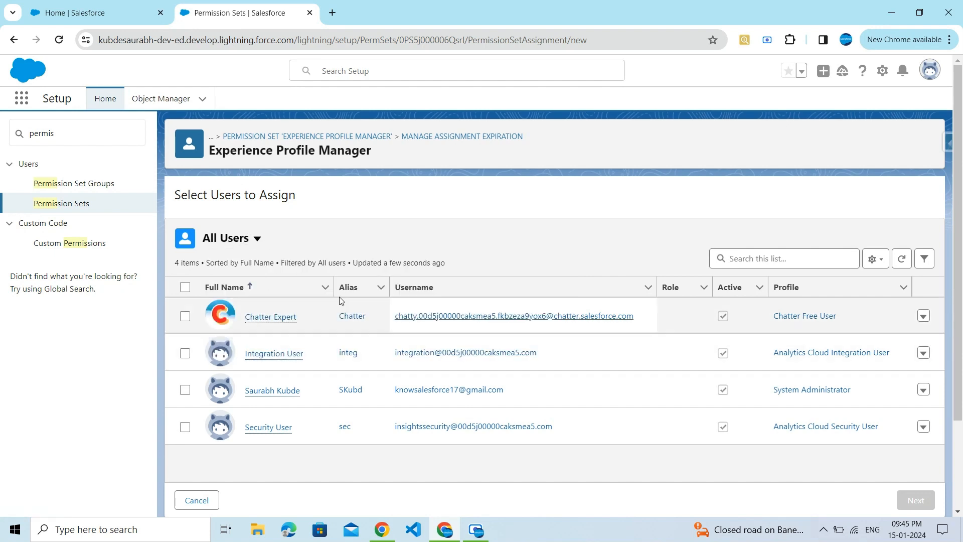
{"action": "left_click", "coordinate": [231, 242]}
{"action": "left_click", "coordinate": [259, 334]}
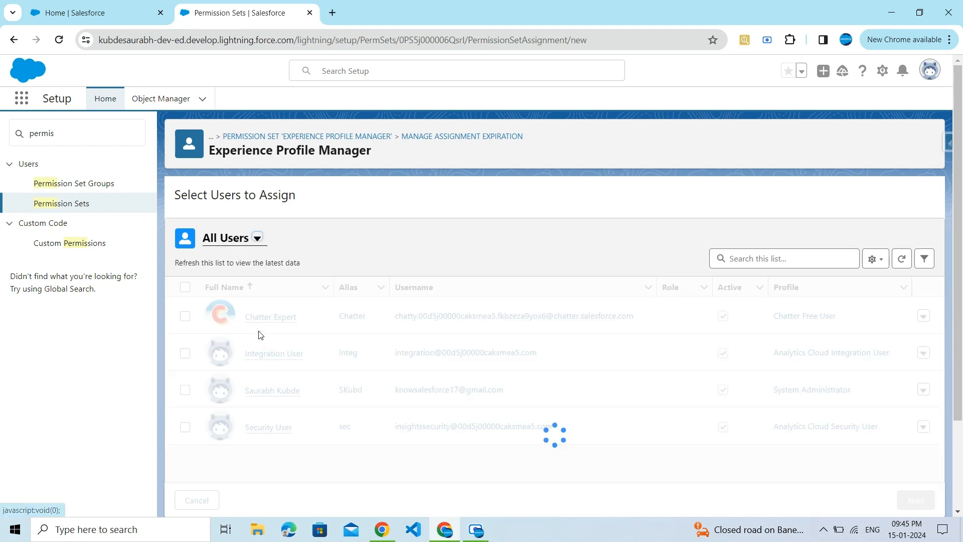
{"action": "left_click", "coordinate": [233, 239]}
{"action": "left_click", "coordinate": [257, 350]}
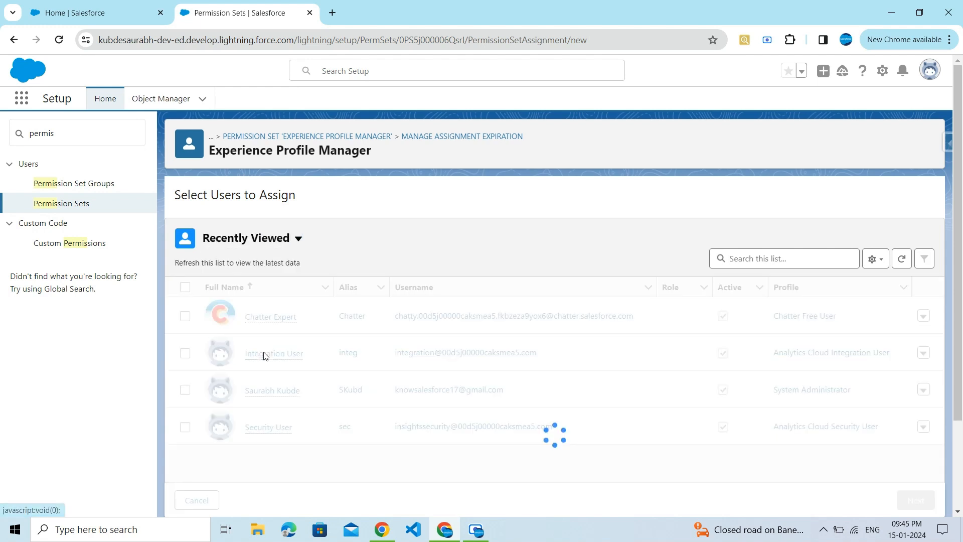
{"action": "left_click", "coordinate": [256, 242]}
{"action": "left_click", "coordinate": [276, 325]}
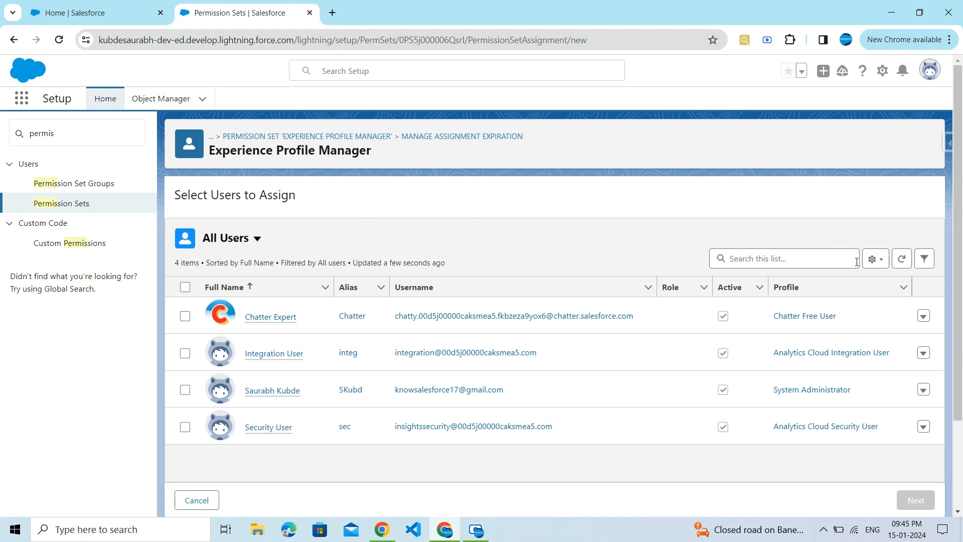
{"action": "left_click", "coordinate": [873, 260]}
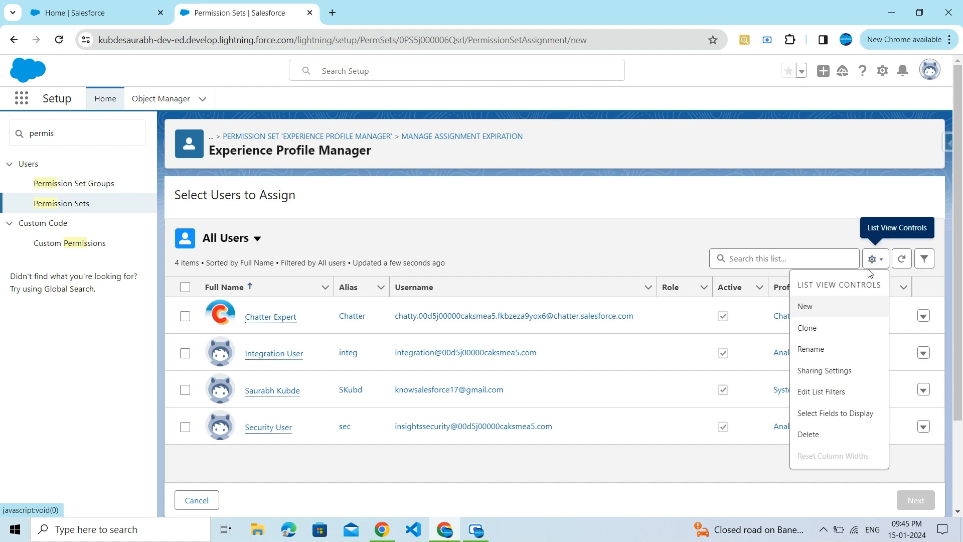
{"action": "left_click", "coordinate": [805, 308]}
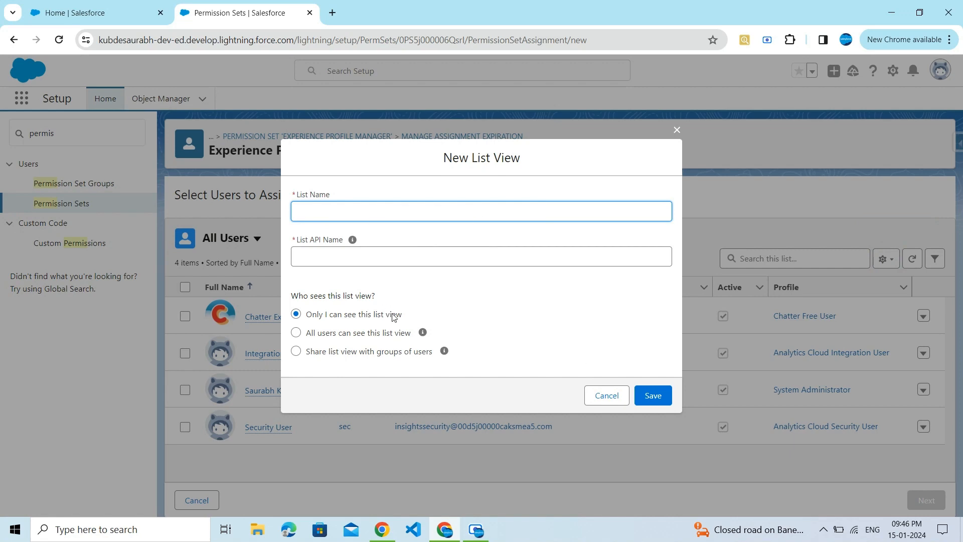
{"action": "left_click", "coordinate": [606, 396]}
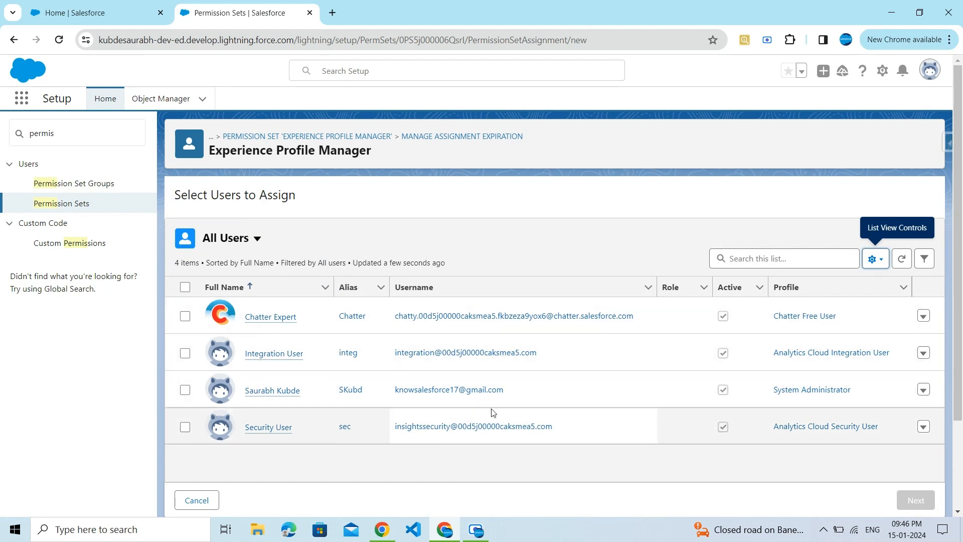
- Select the user with the System Administrator profile for the assignment and continue to the expiration options
{"action": "left_click_drag", "start_coordinate": [724, 391], "coordinate": [874, 384]}
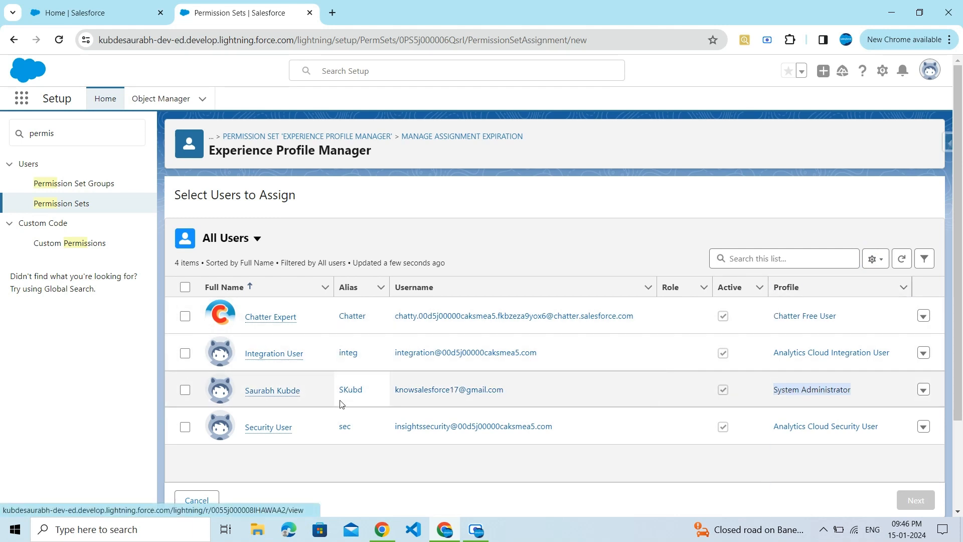
{"action": "left_click", "coordinate": [186, 390]}
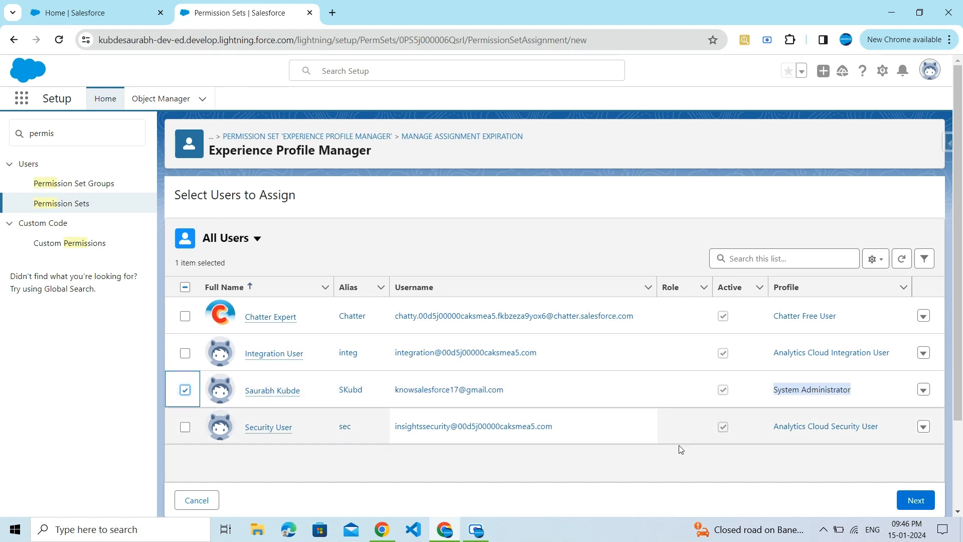
{"action": "left_click", "coordinate": [902, 500]}
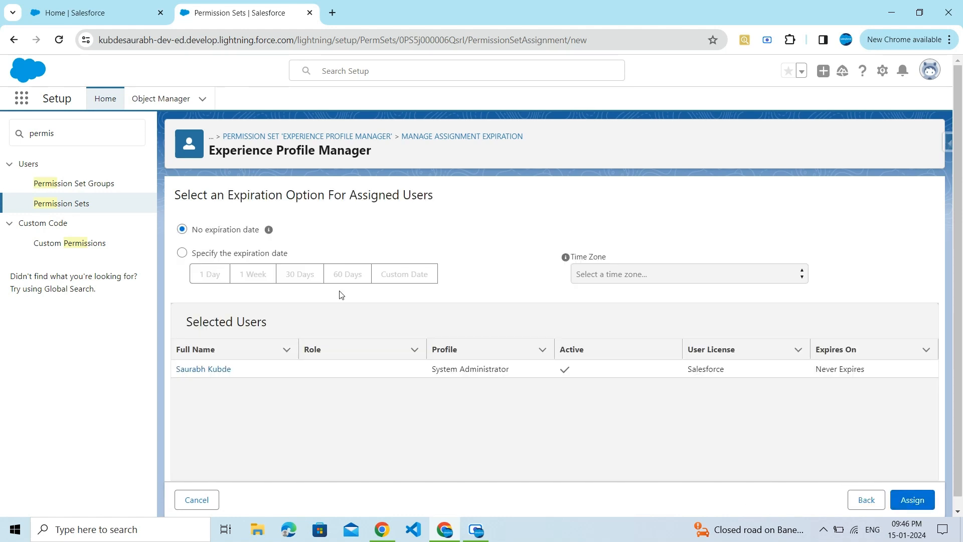
- Specify a custom expiration date of 07-Jan-2093 for the assignment, with the India Standard Time (Asia/Kolkata) time zone
{"action": "left_click", "coordinate": [181, 253]}
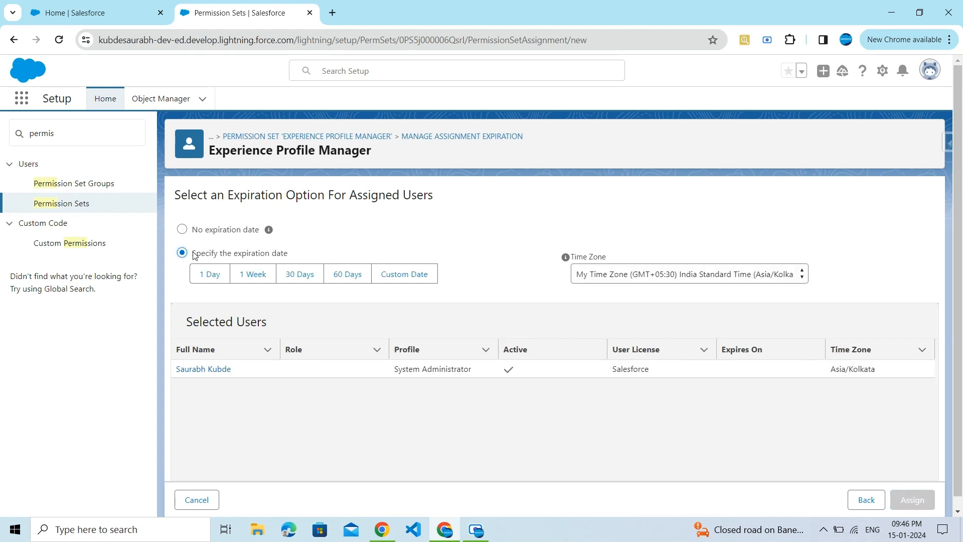
{"action": "left_click", "coordinate": [394, 276]}
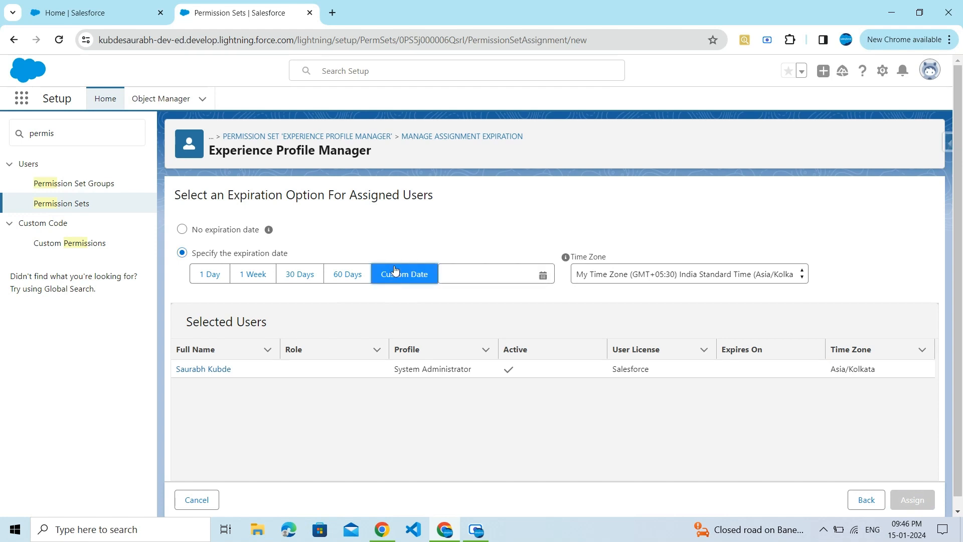
{"action": "left_click", "coordinate": [477, 280]}
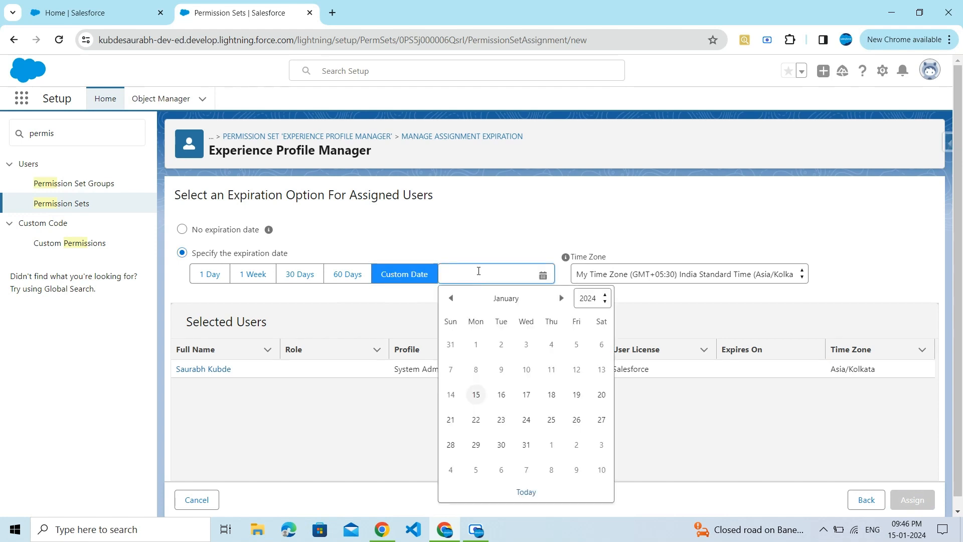
{"action": "left_click", "coordinate": [606, 302]}
{"action": "left_click", "coordinate": [605, 301]}
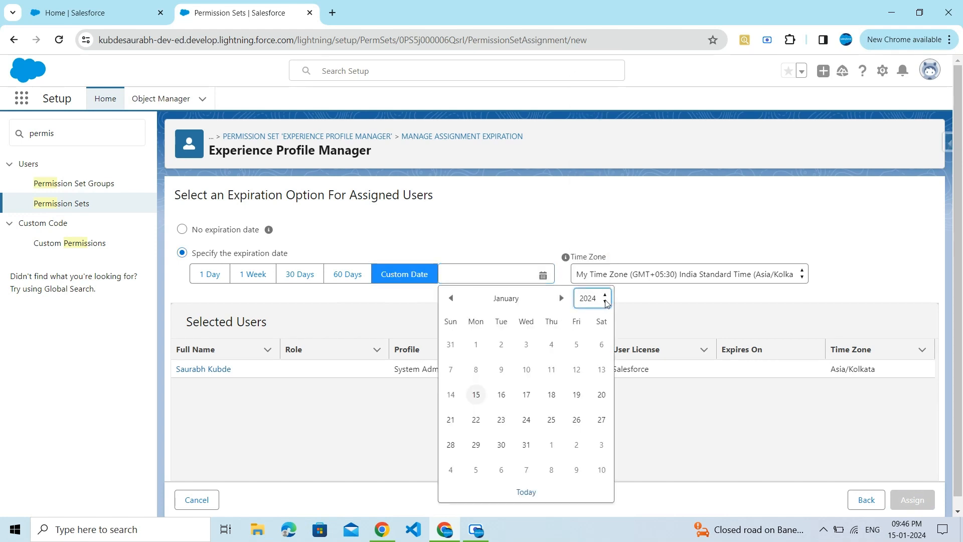
{"action": "left_click", "coordinate": [604, 300]}
{"action": "scroll", "coordinate": [586, 256], "scroll_direction": "down", "scroll_amount": 1}
{"action": "scroll", "coordinate": [586, 257], "scroll_direction": "down", "scroll_amount": 10}
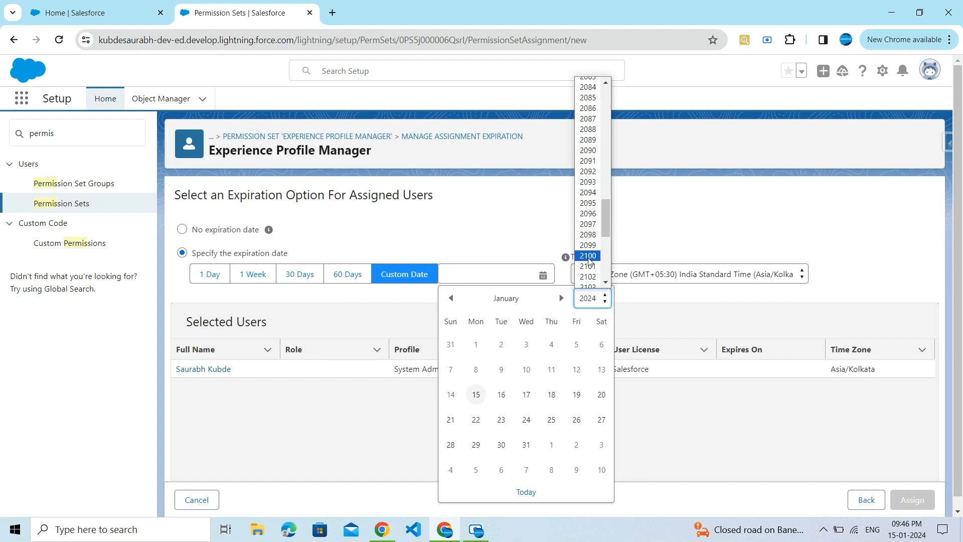
{"action": "left_click", "coordinate": [588, 188]}
{"action": "left_click", "coordinate": [526, 365]}
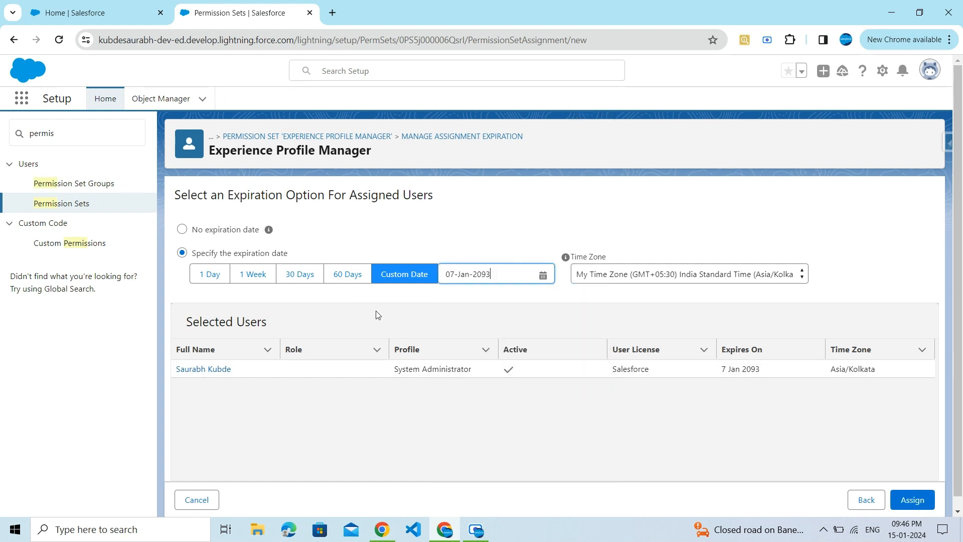
{"action": "left_click", "coordinate": [775, 279]}
{"action": "left_click", "coordinate": [771, 268]}
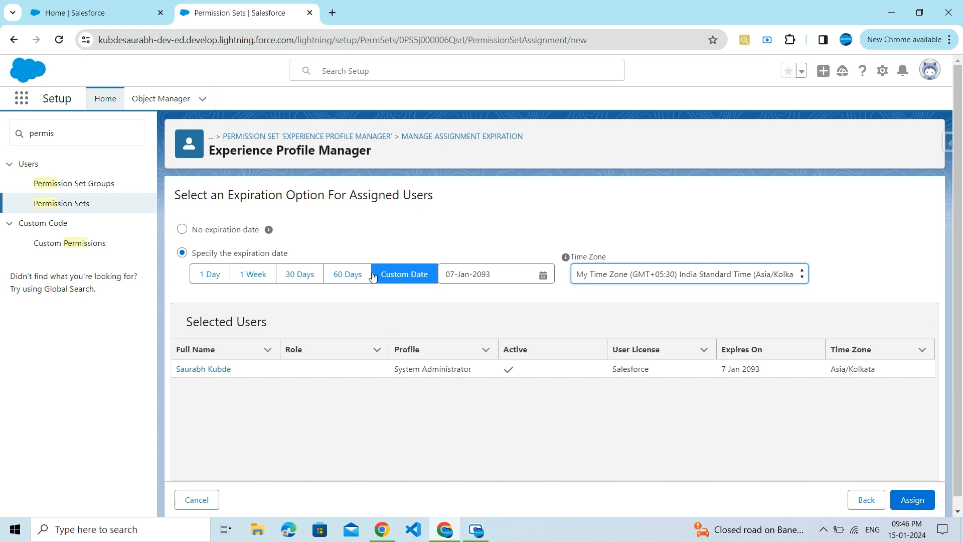
- Set the assignment's expiration option to No expiration date
{"action": "left_click", "coordinate": [183, 228]}
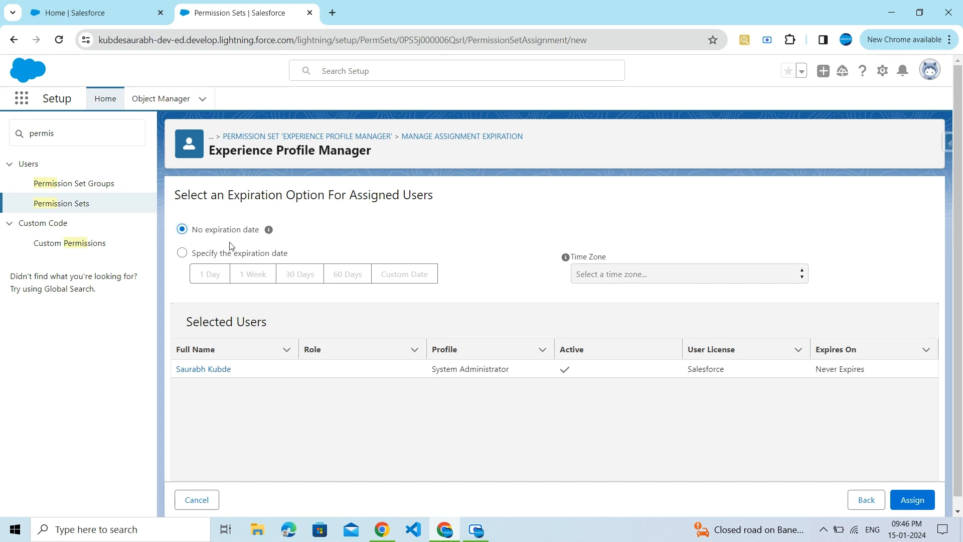
- Assign the Experience Profile Manager permission set to the selected user and finish the assignment summary
{"action": "left_click", "coordinate": [913, 502]}
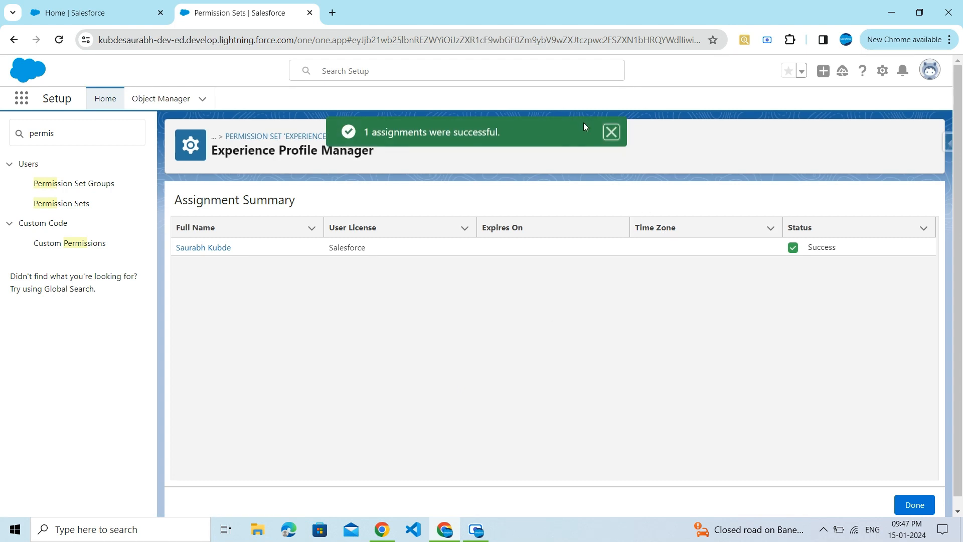
{"action": "left_click", "coordinate": [605, 138]}
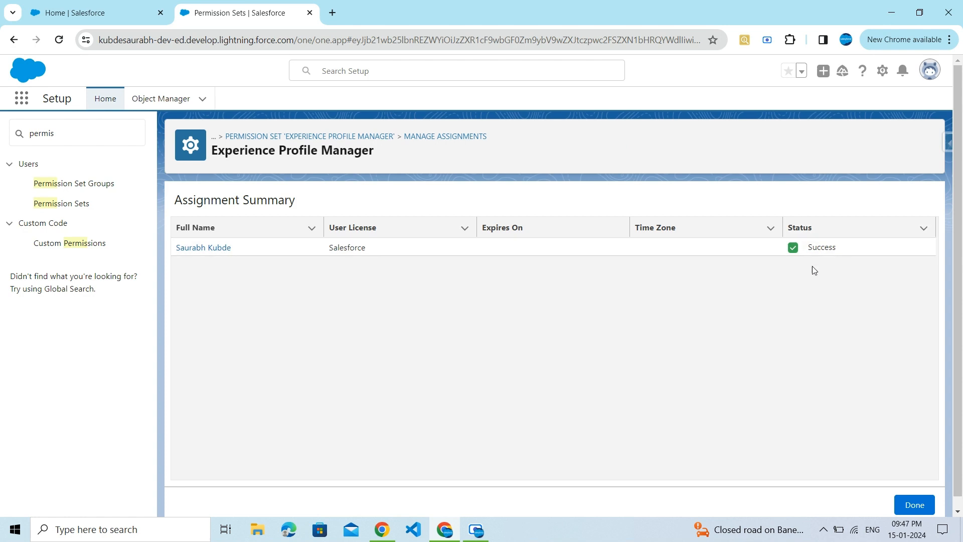
{"action": "left_click", "coordinate": [911, 501]}
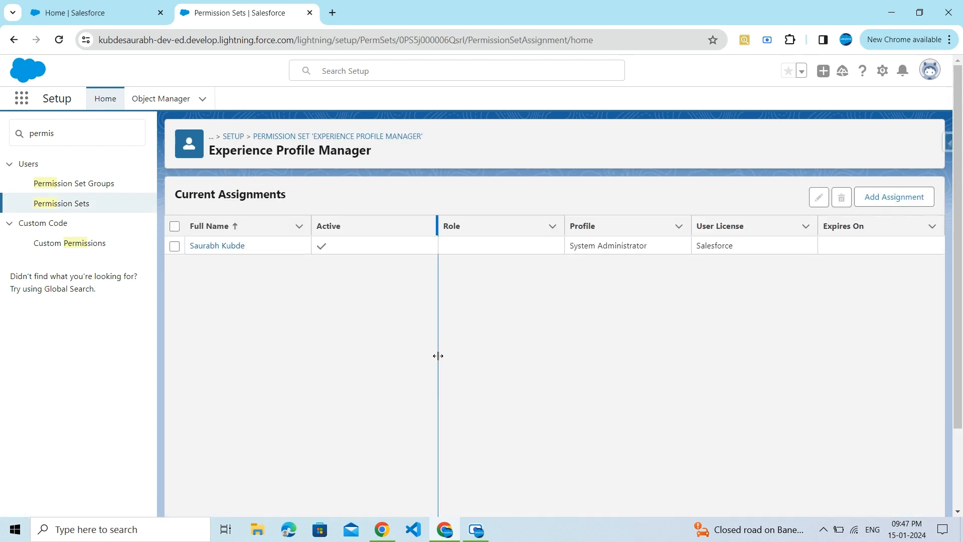
- Open the assigned user's record and review its permission set assignments
{"action": "left_click", "coordinate": [235, 249]}
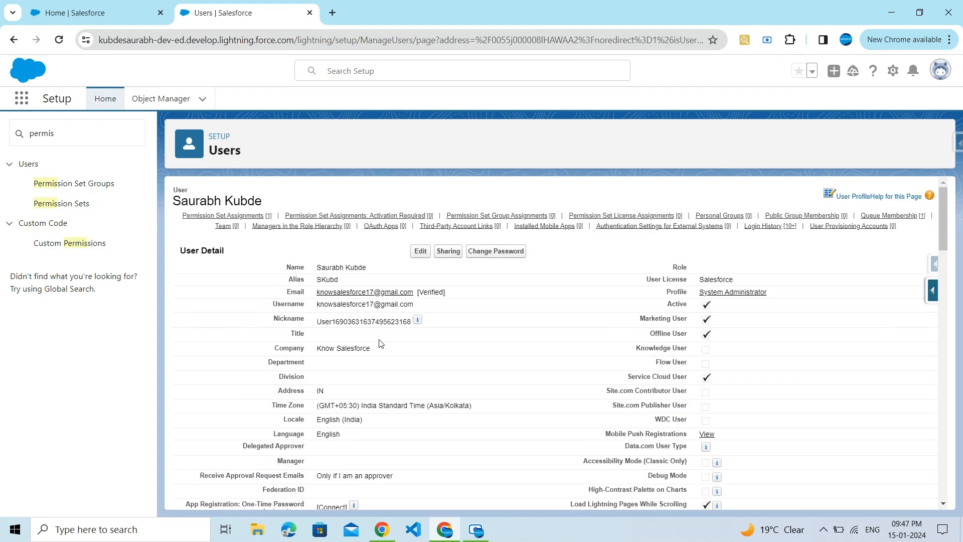
{"action": "mouse_move", "coordinate": [219, 219]}
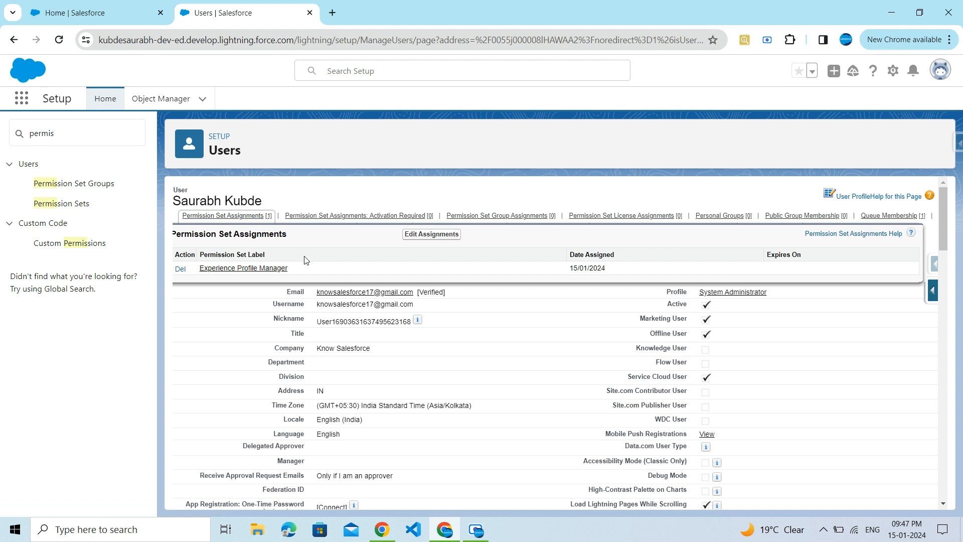
{"action": "scroll", "coordinate": [418, 336], "scroll_direction": "down", "scroll_amount": 10}
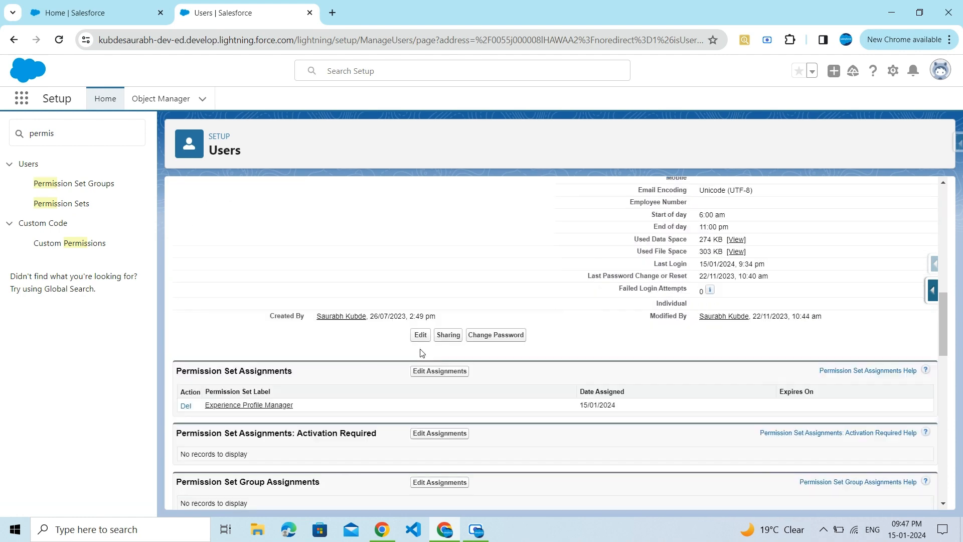
{"action": "scroll", "coordinate": [416, 350], "scroll_direction": "up", "scroll_amount": 10}
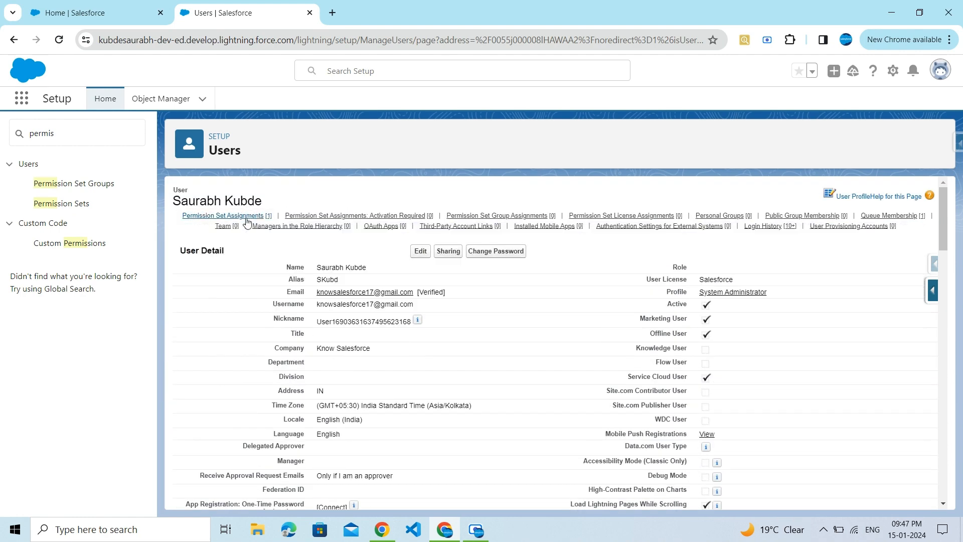
- Edit the user's permission set assignments to add Commerce Admin to the enabled permission sets, and save
{"action": "mouse_move", "coordinate": [247, 221]}
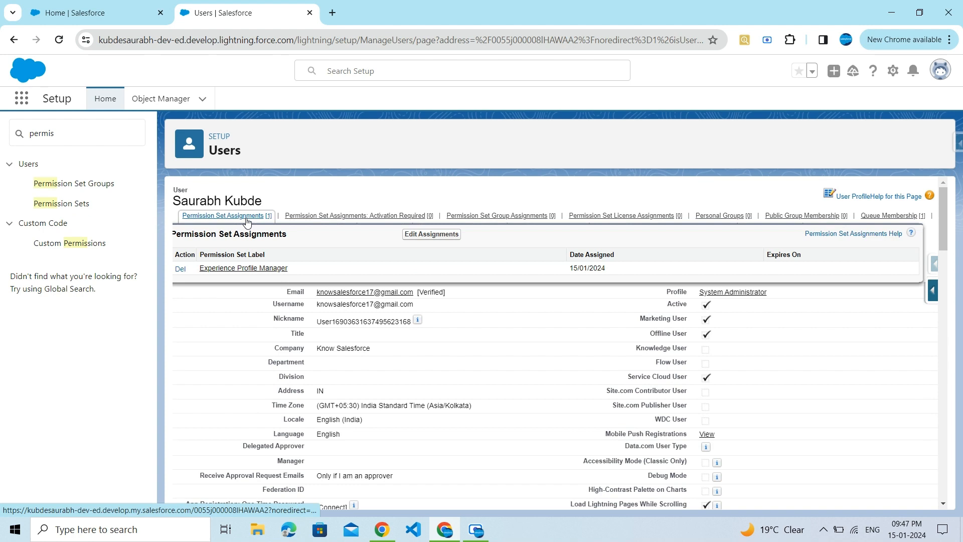
{"action": "left_click", "coordinate": [426, 243]}
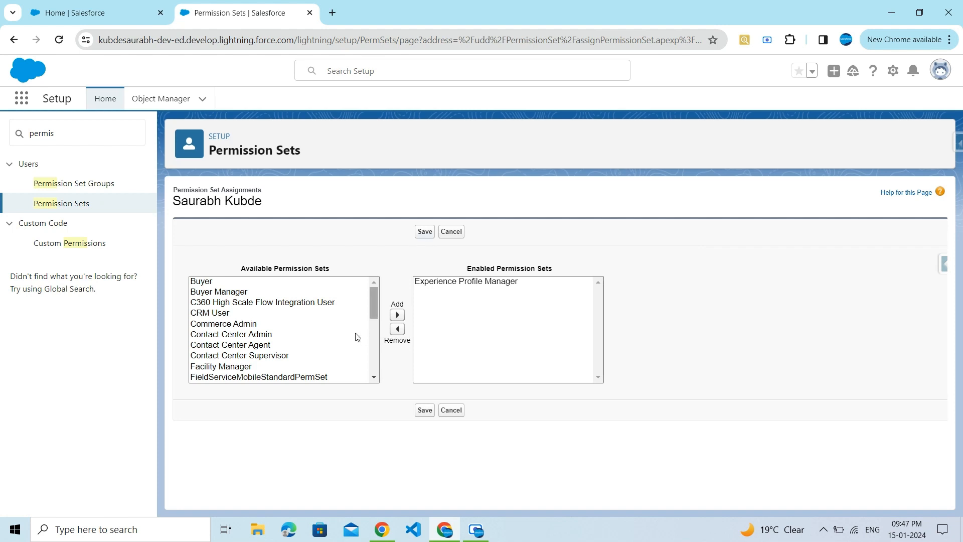
{"action": "scroll", "coordinate": [341, 336], "scroll_direction": "down", "scroll_amount": 10}
{"action": "scroll", "coordinate": [313, 331], "scroll_direction": "up", "scroll_amount": 10}
{"action": "left_click", "coordinate": [258, 322]}
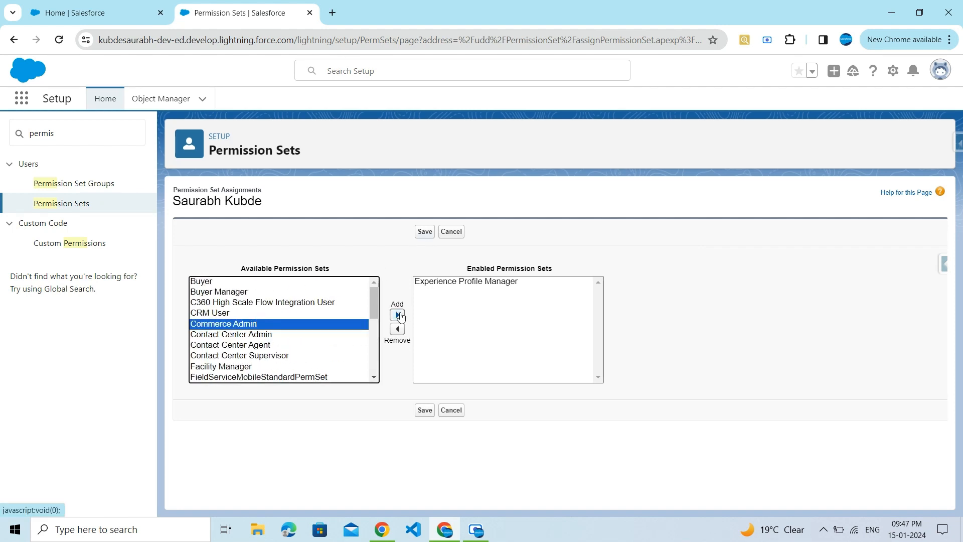
{"action": "left_click", "coordinate": [399, 315]}
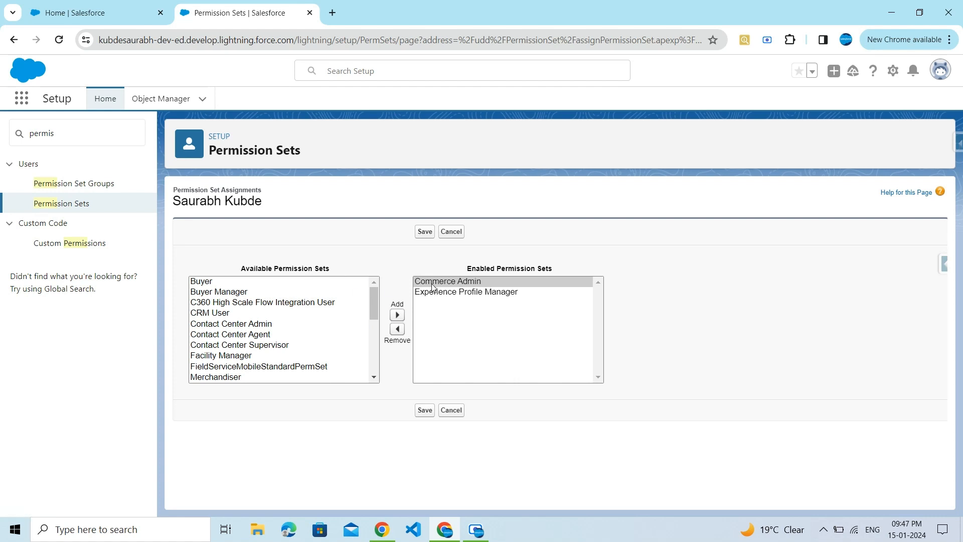
{"action": "left_click", "coordinate": [424, 231]}
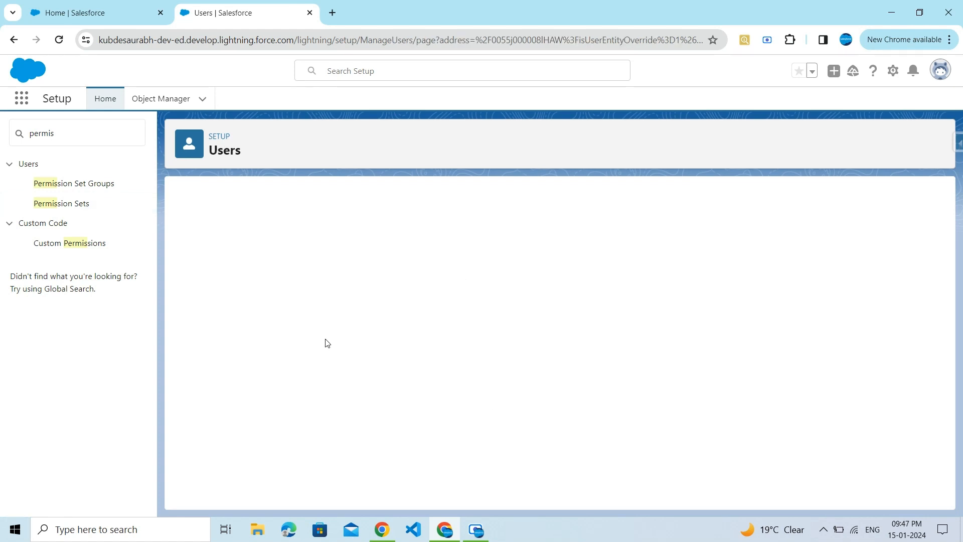
- Delete the Commerce Admin permission set assignment from the user's record and check the remaining assignments
{"action": "mouse_move", "coordinate": [236, 215]}
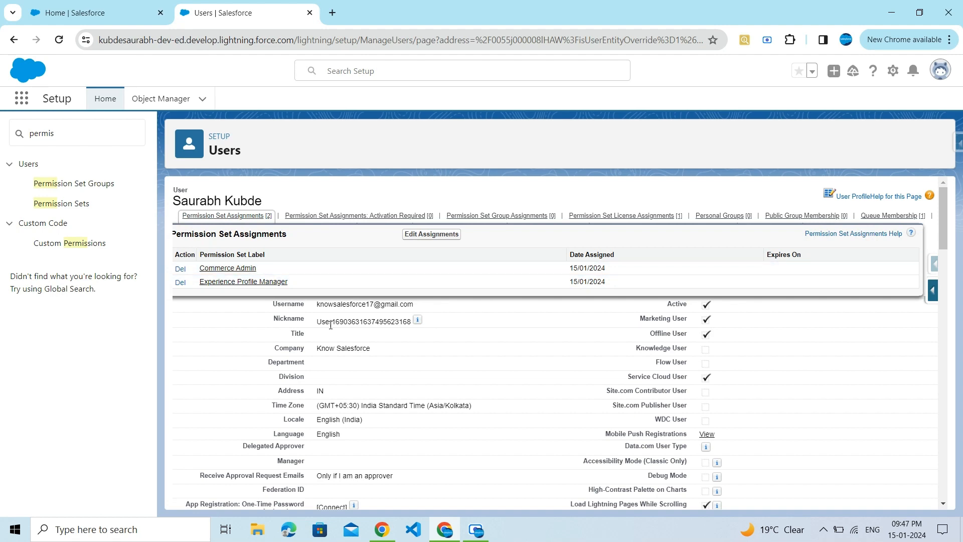
{"action": "scroll", "coordinate": [406, 393], "scroll_direction": "down", "scroll_amount": 10}
{"action": "scroll", "coordinate": [357, 401], "scroll_direction": "down", "scroll_amount": 3}
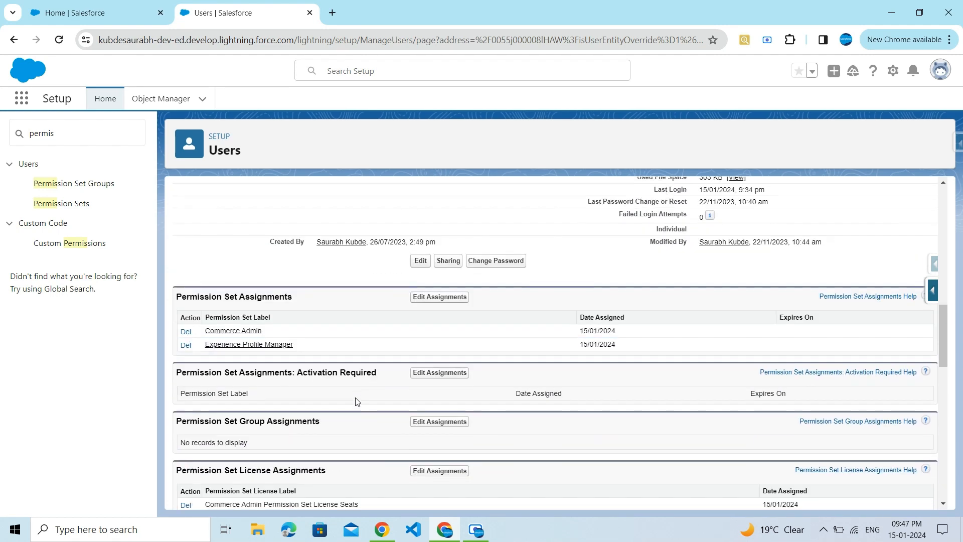
{"action": "left_click", "coordinate": [186, 331]}
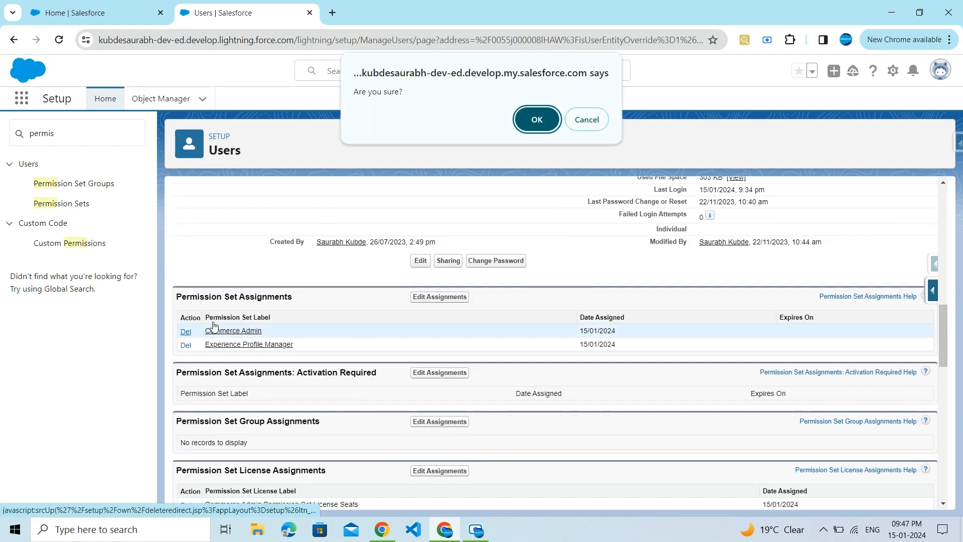
{"action": "left_click", "coordinate": [536, 120]}
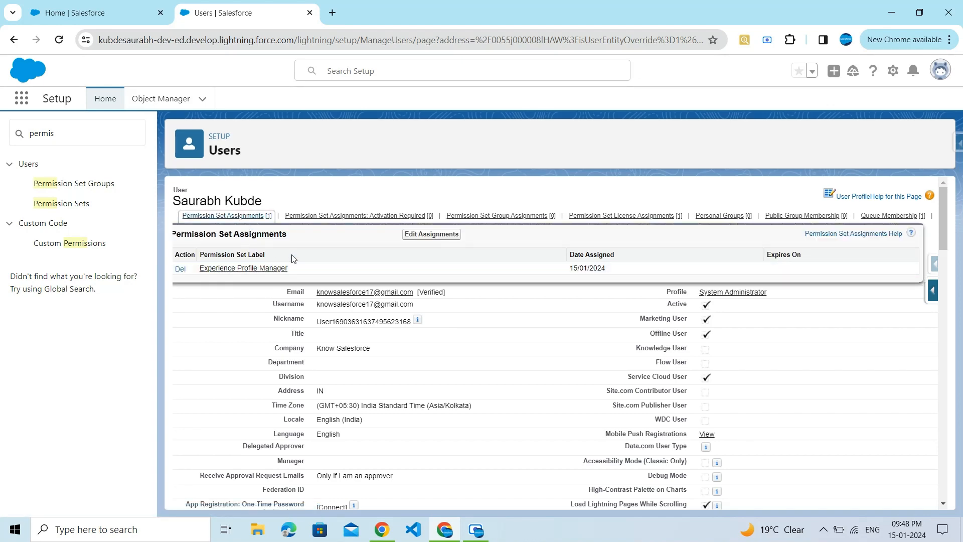
{"action": "scroll", "coordinate": [349, 322], "scroll_direction": "down", "scroll_amount": 15}
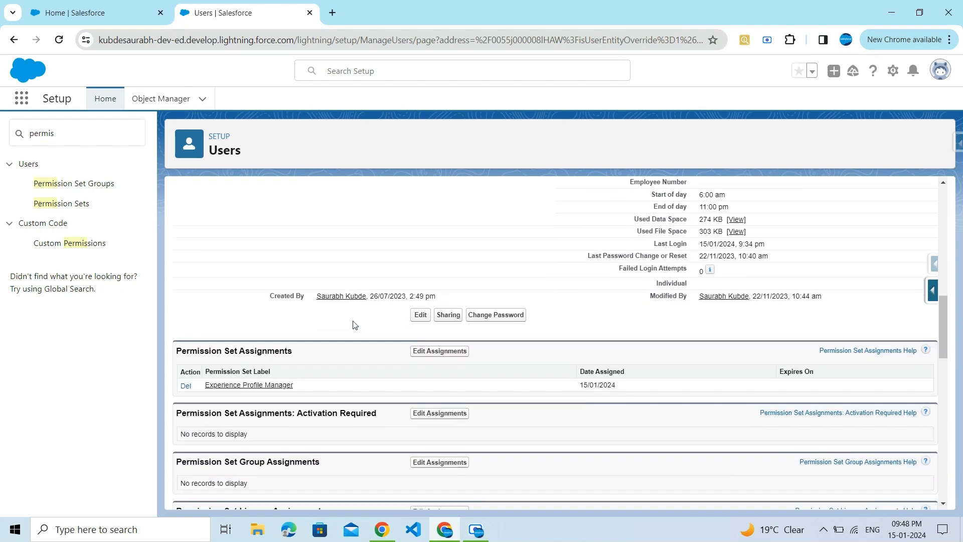
{"action": "scroll", "coordinate": [350, 321], "scroll_direction": "up", "scroll_amount": 15}
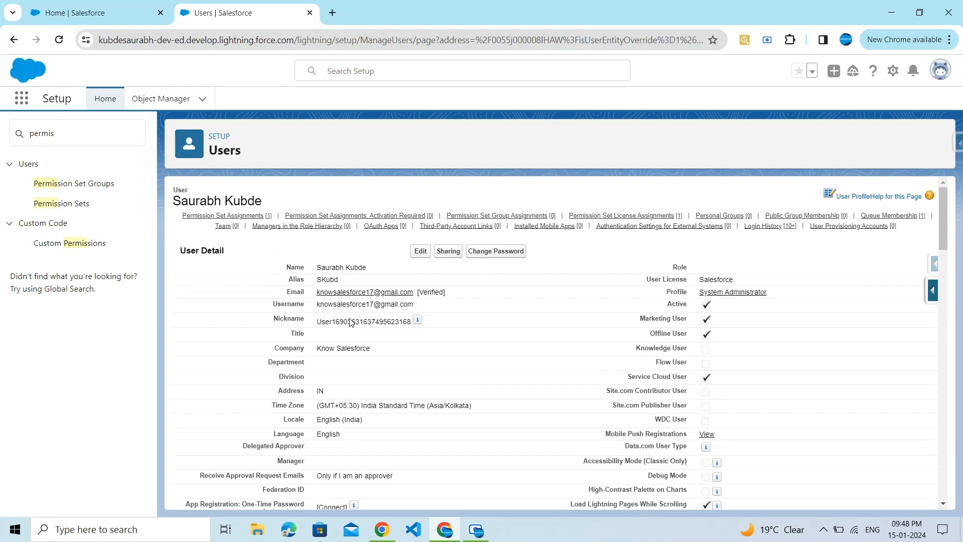